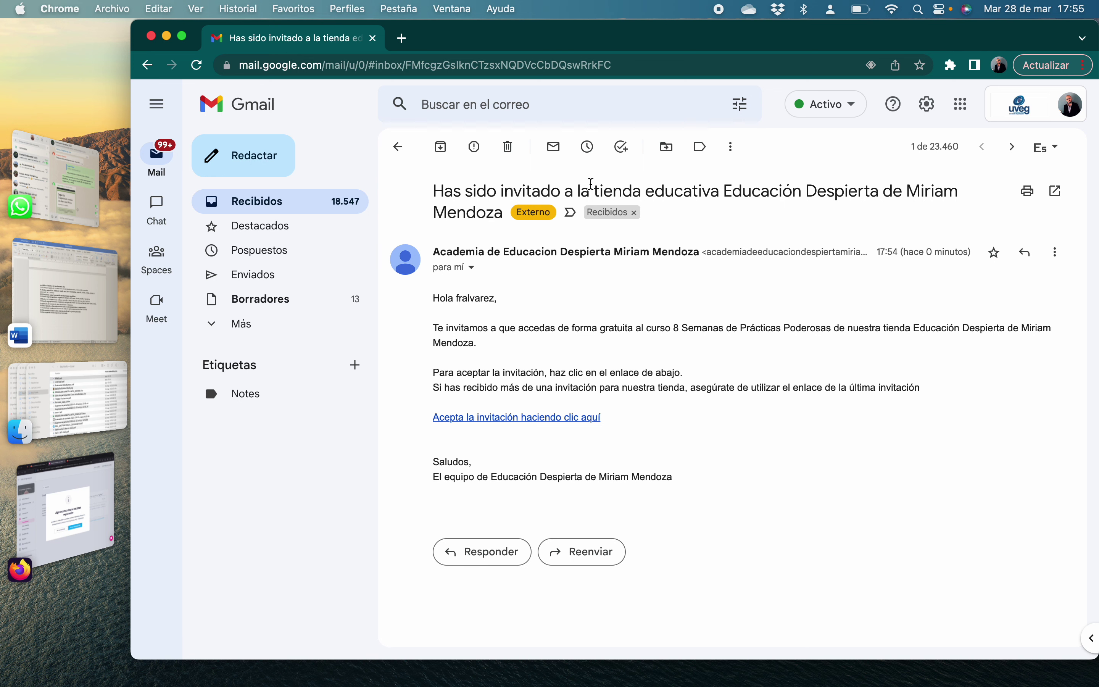
Dismiss the sender's contact card in the email and follow the course invitation link
left_click_drag(434, 251, 702, 251)
left_click(800, 369)
left_click(463, 420)
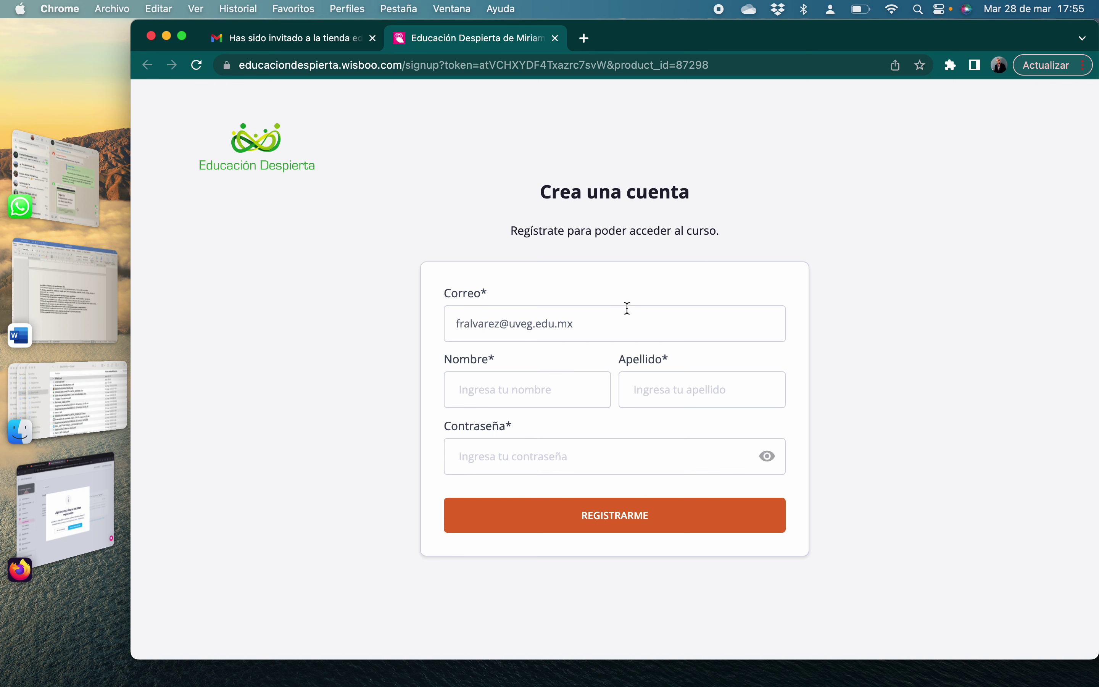
Register on the Crea una cuenta form with the user's first name, surname and a password
left_click(565, 385)
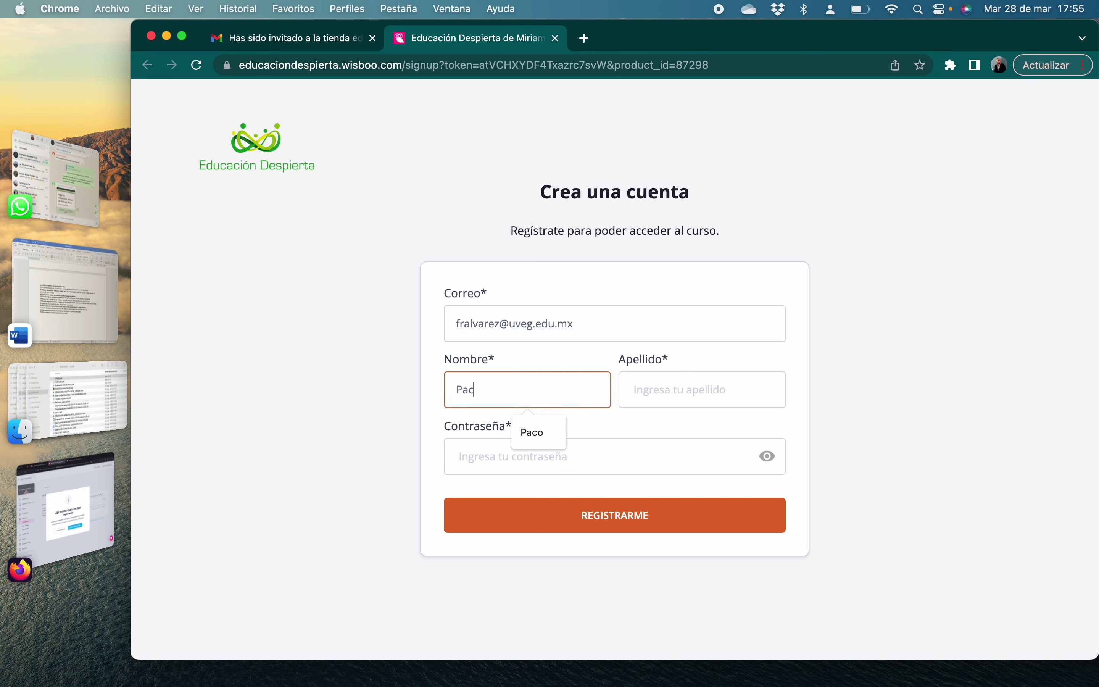
left_click(664, 379)
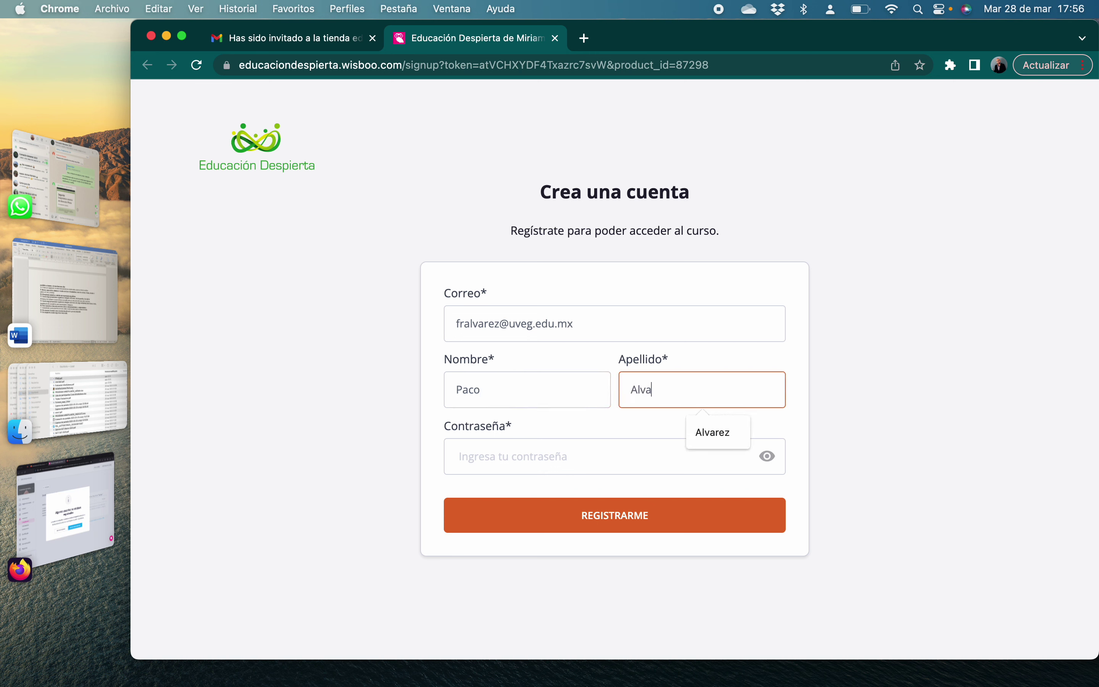
left_click(581, 450)
type("••••••••")
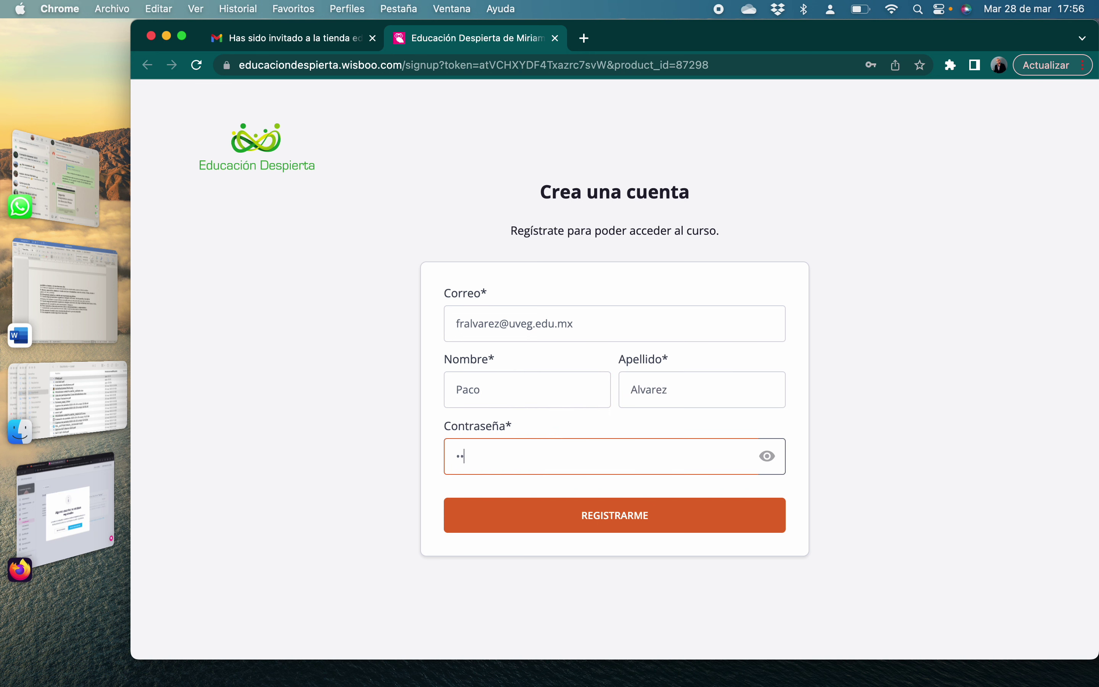
type("••••")
left_click(621, 522)
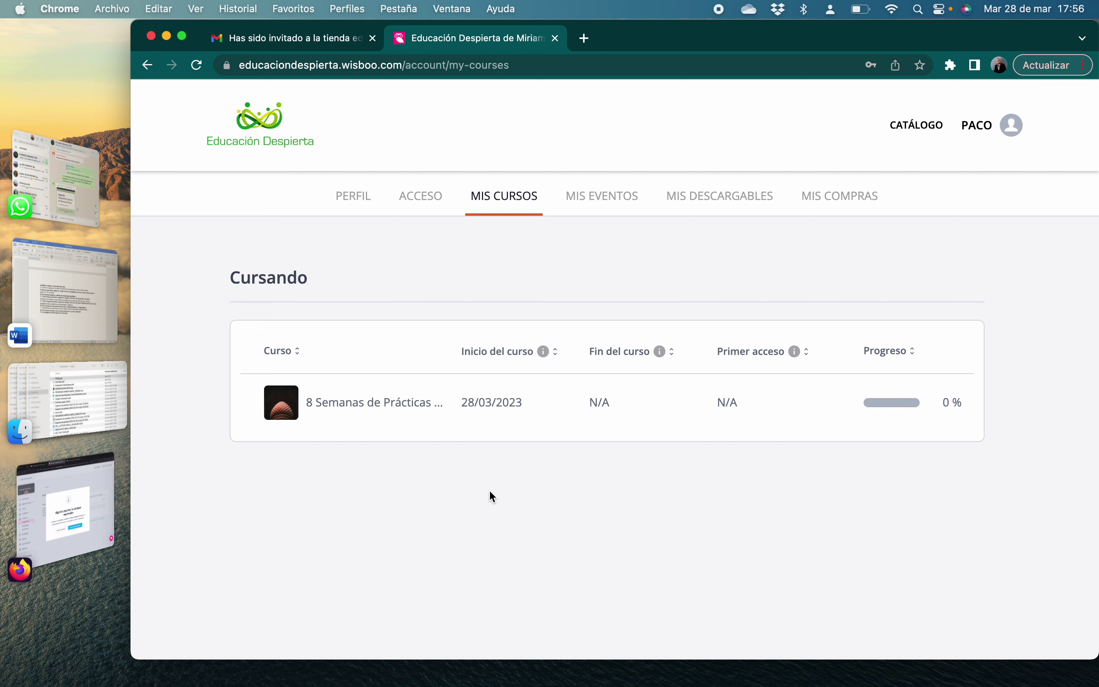
Open '8 Semanas de Prácticas Poderosas', scan its contents, and start at the ¡Bienvenida! video
left_click(346, 405)
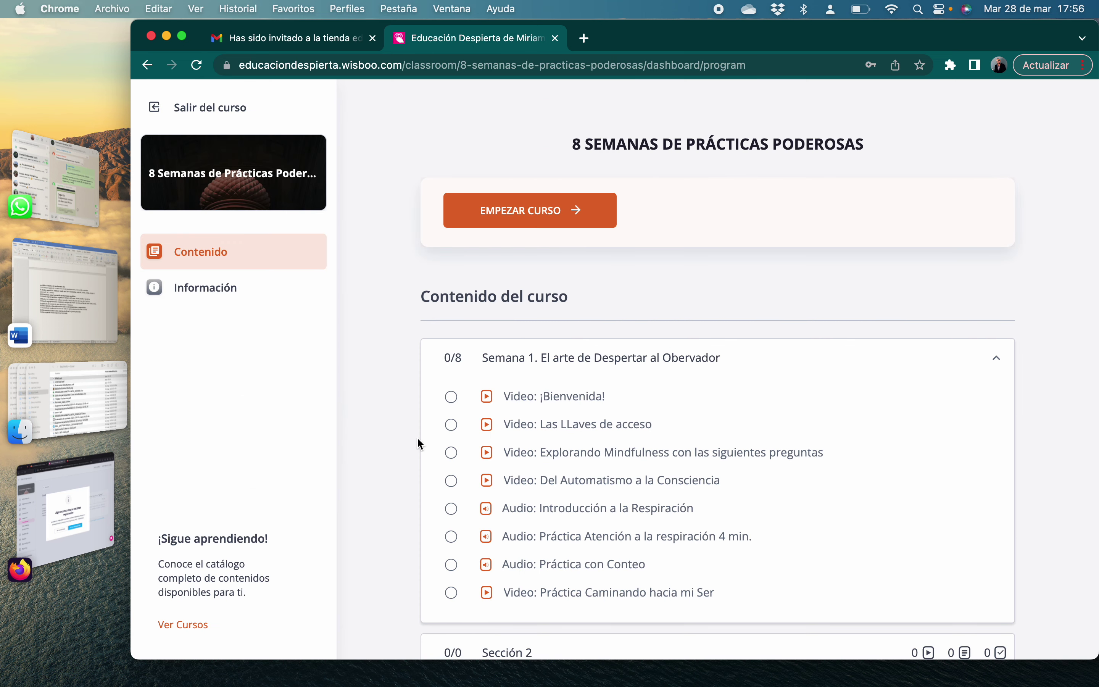
scroll(417, 441, "down", 1)
scroll(418, 439, "down", 4)
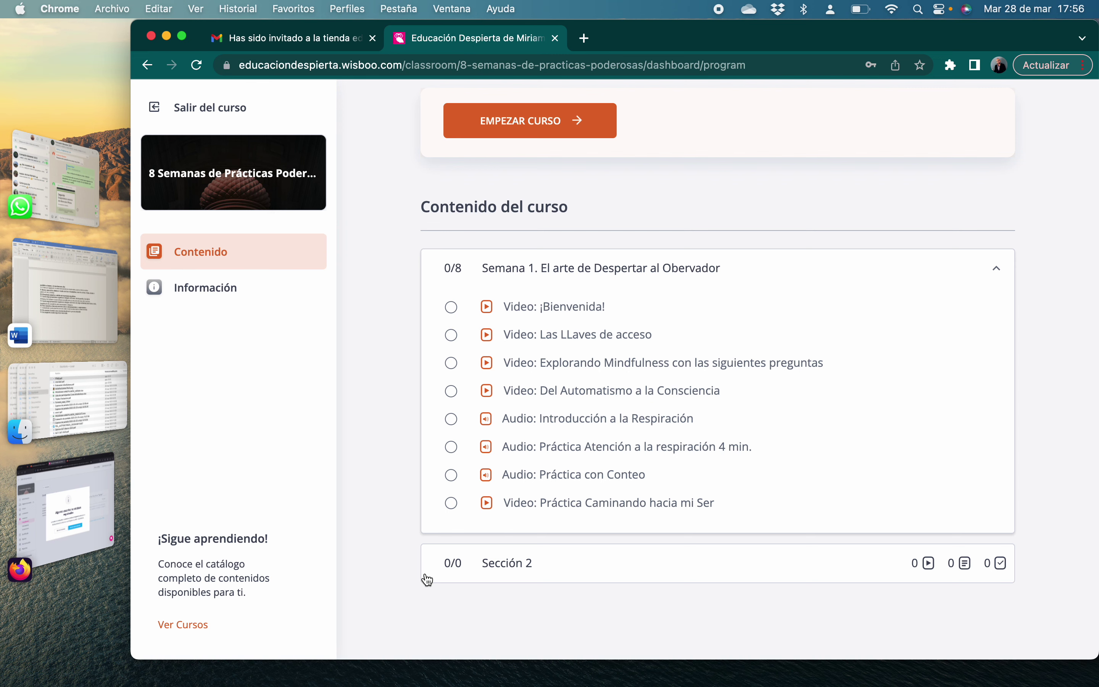
scroll(428, 580, "up", 3)
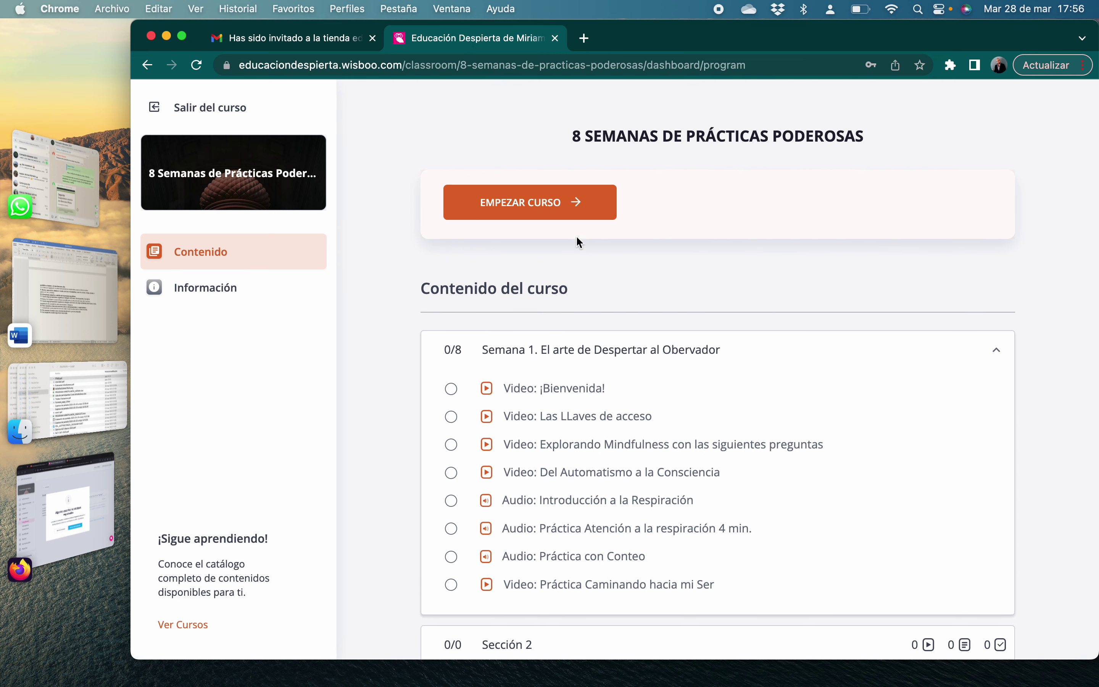
left_click(579, 217)
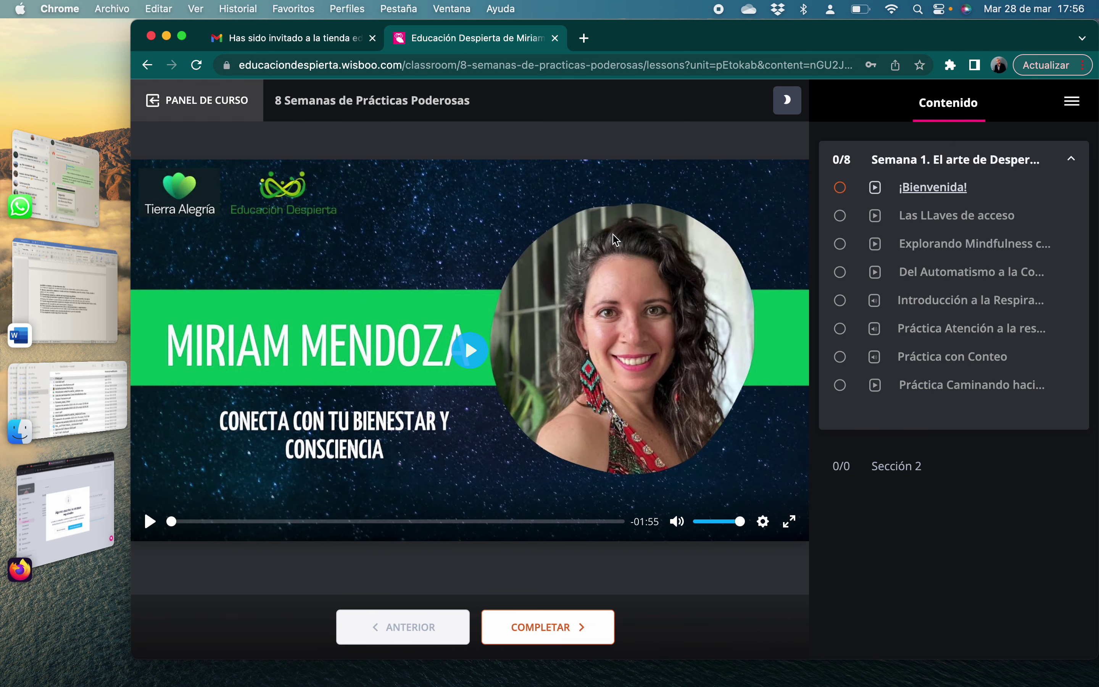
Play and pause the welcome video, then view three lessons, ending on 'Del Automatismo a la Consciencia'
left_click(475, 358)
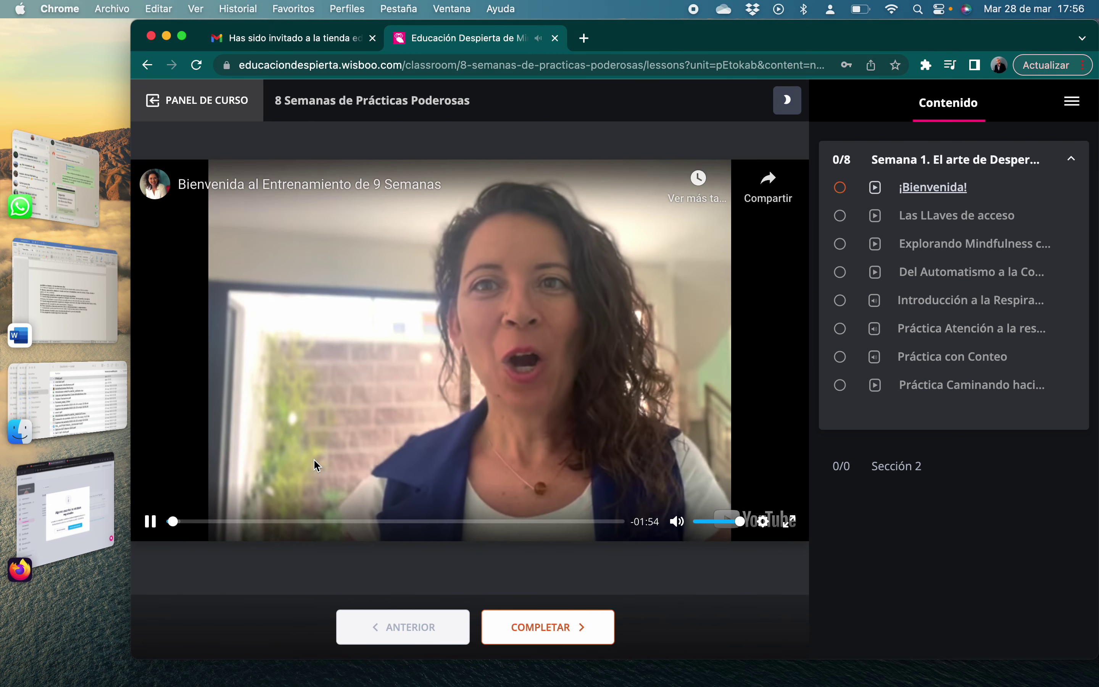
left_click(153, 525)
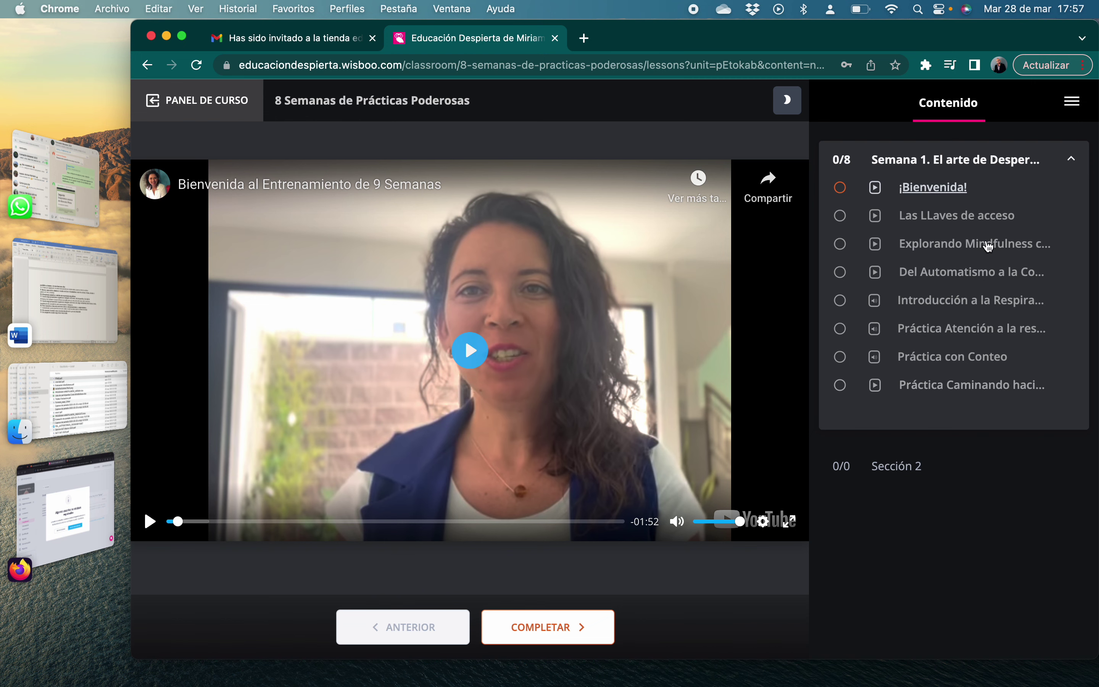
left_click(969, 223)
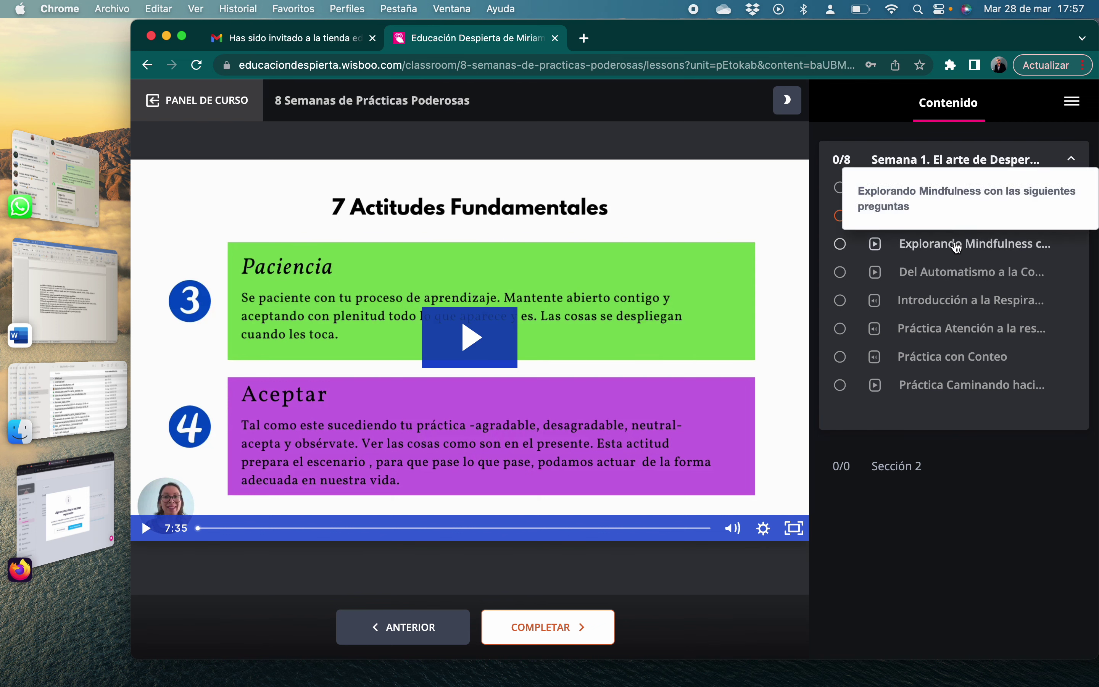
left_click(937, 247)
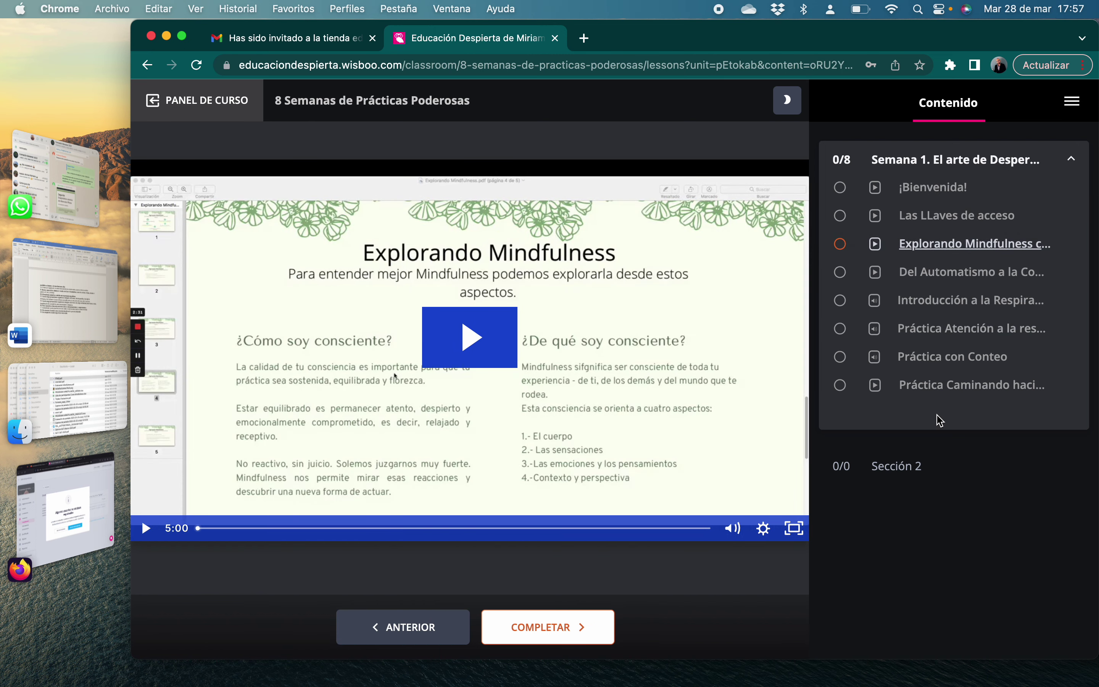
left_click(940, 275)
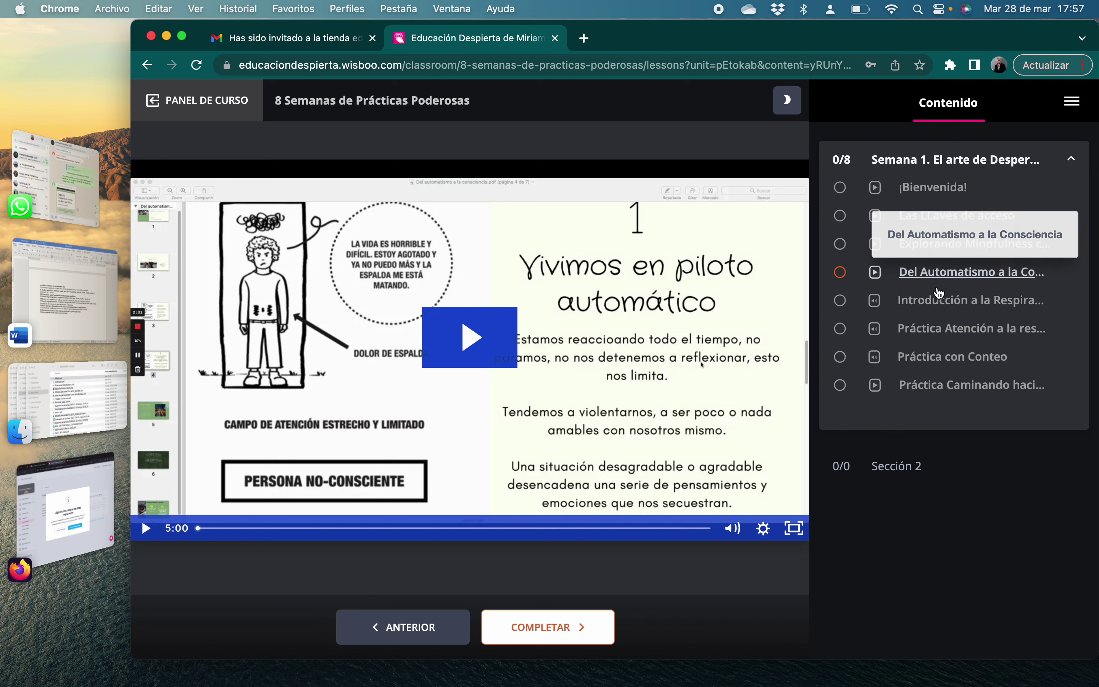
Briefly play, then pause, the 'Introducción a la Respiración' audio lesson
left_click(935, 302)
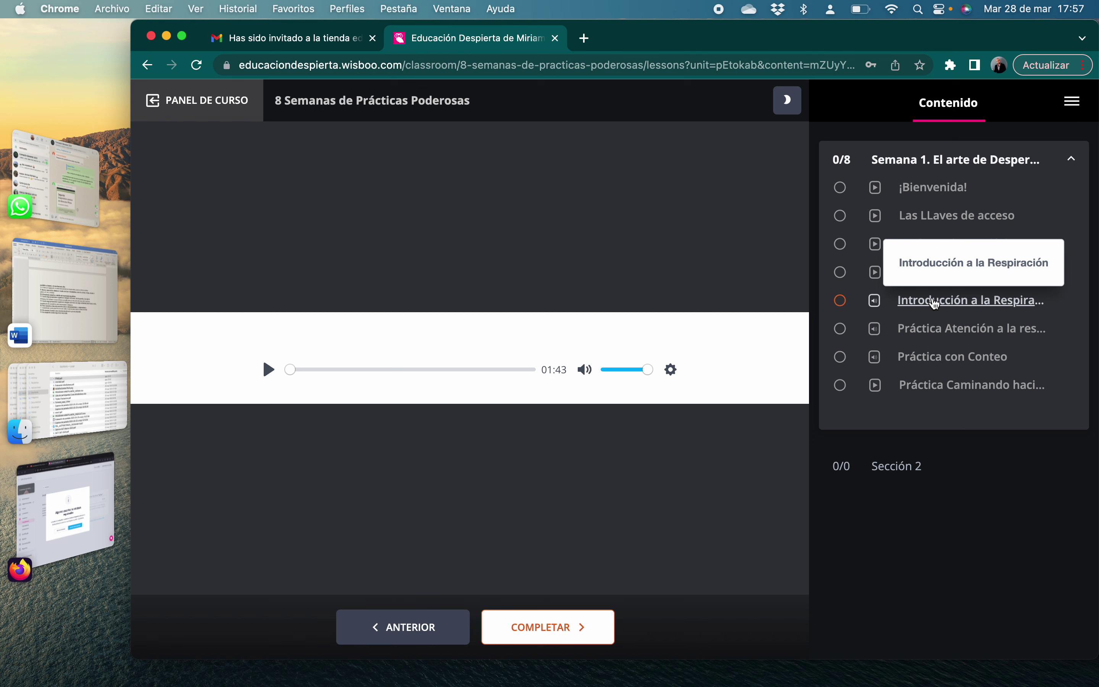
left_click(272, 375)
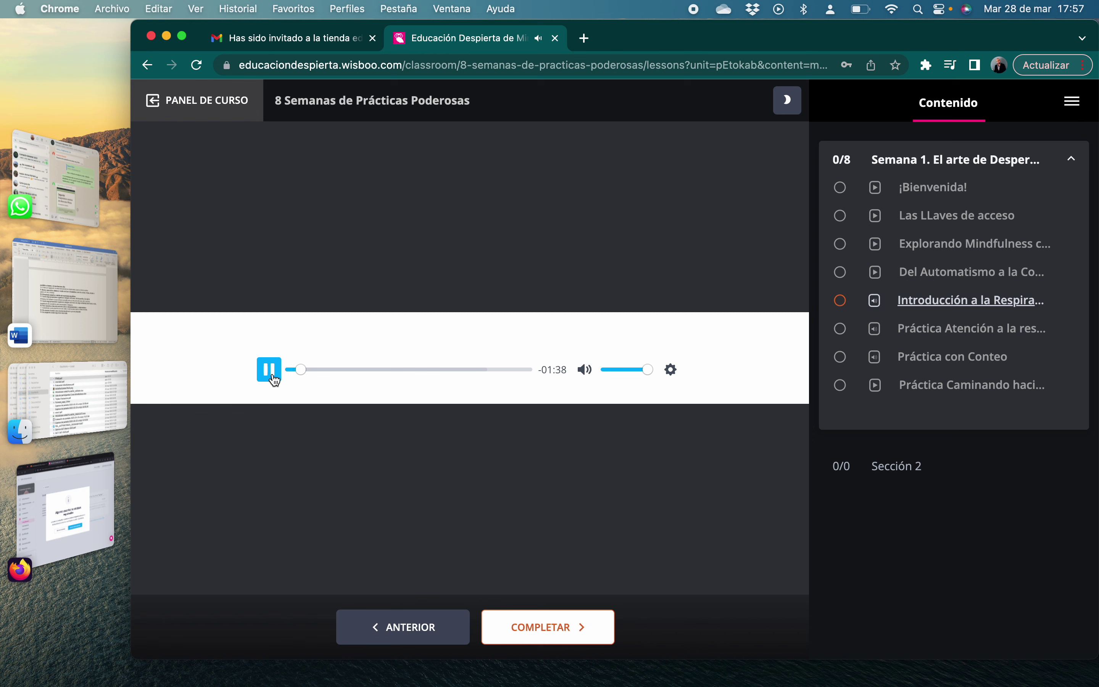
left_click(270, 370)
Exit the course via its course panel, back to the Mis cursos list
left_click(191, 108)
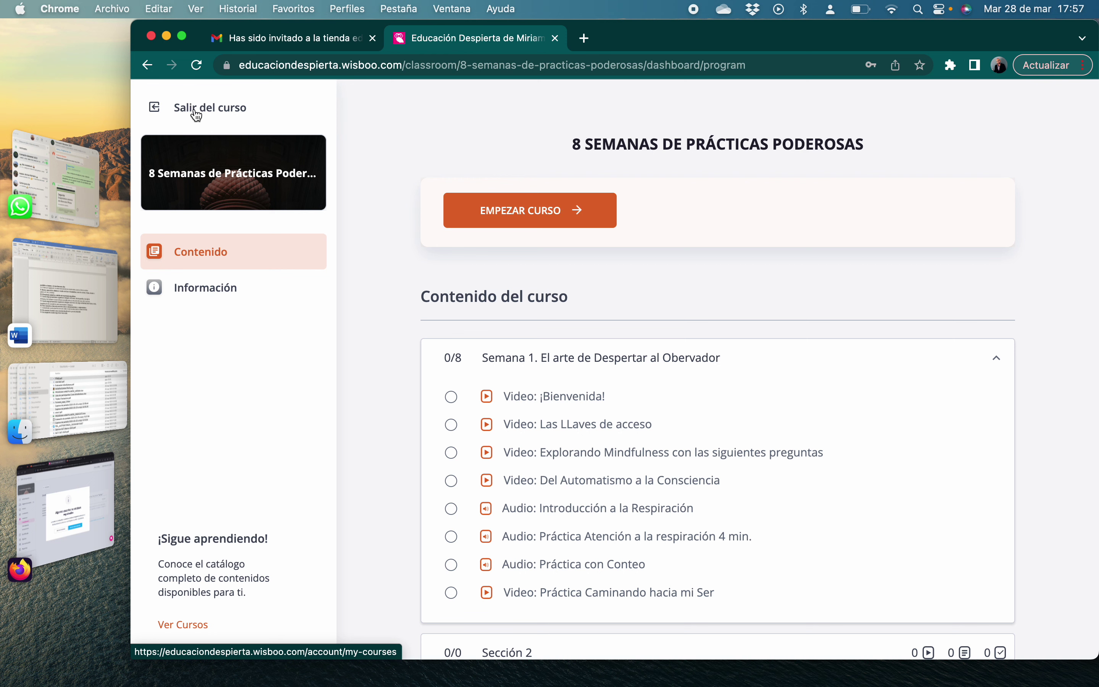
left_click(184, 109)
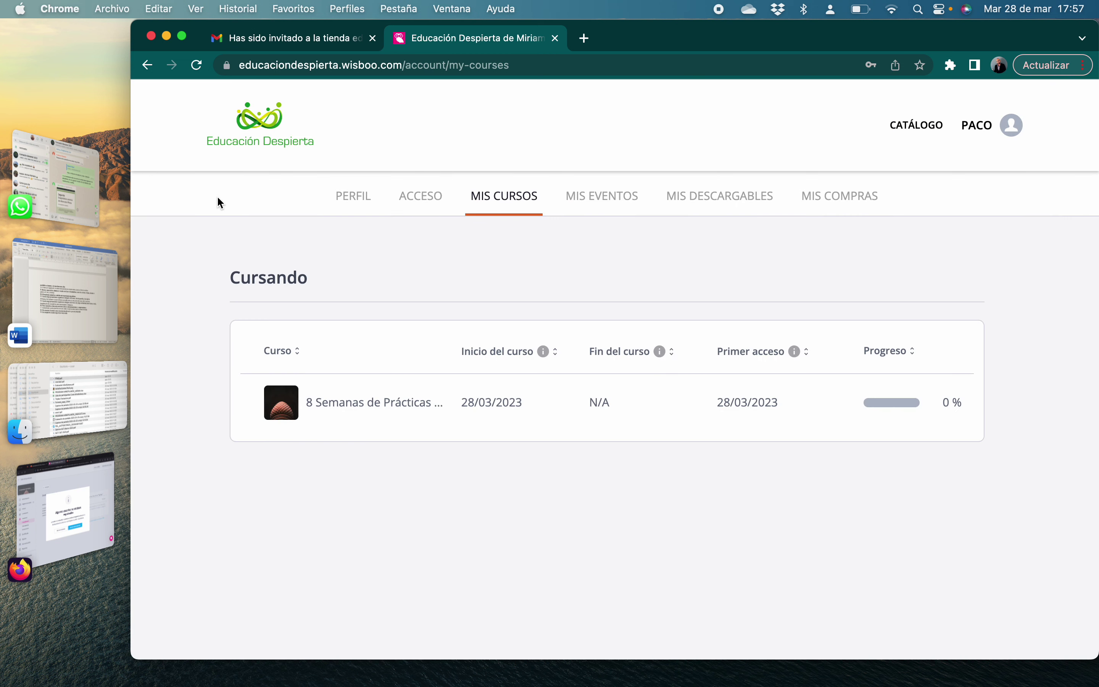
Look through the account's Perfil details form
left_click(350, 208)
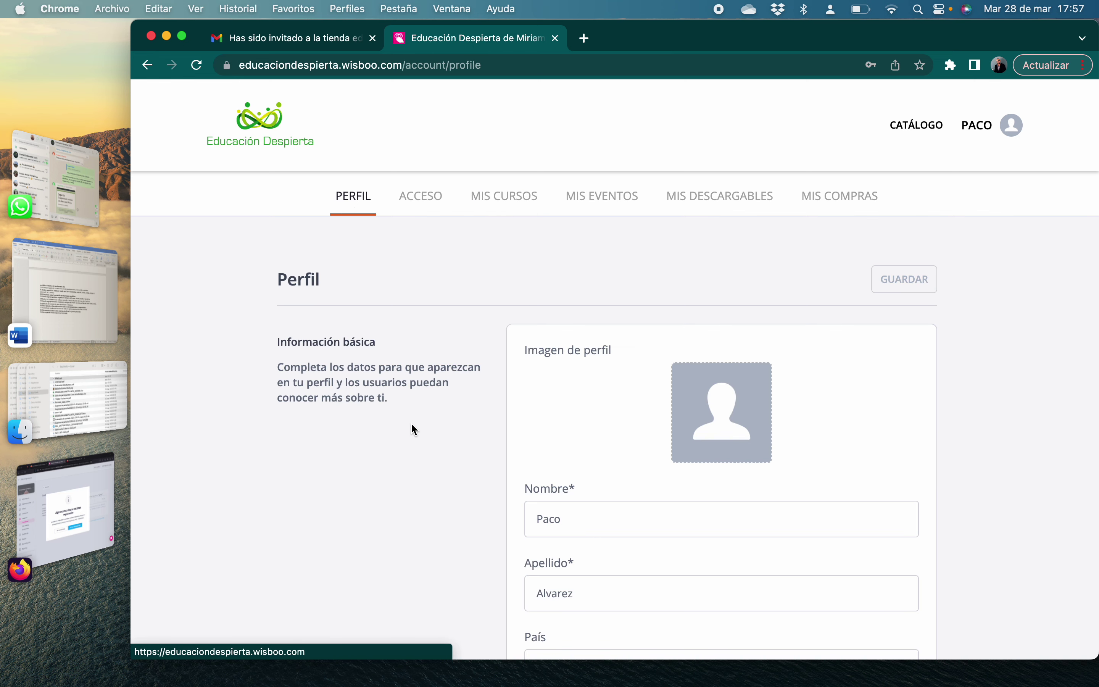
scroll(411, 423, "down", 1)
mouse_move(746, 421)
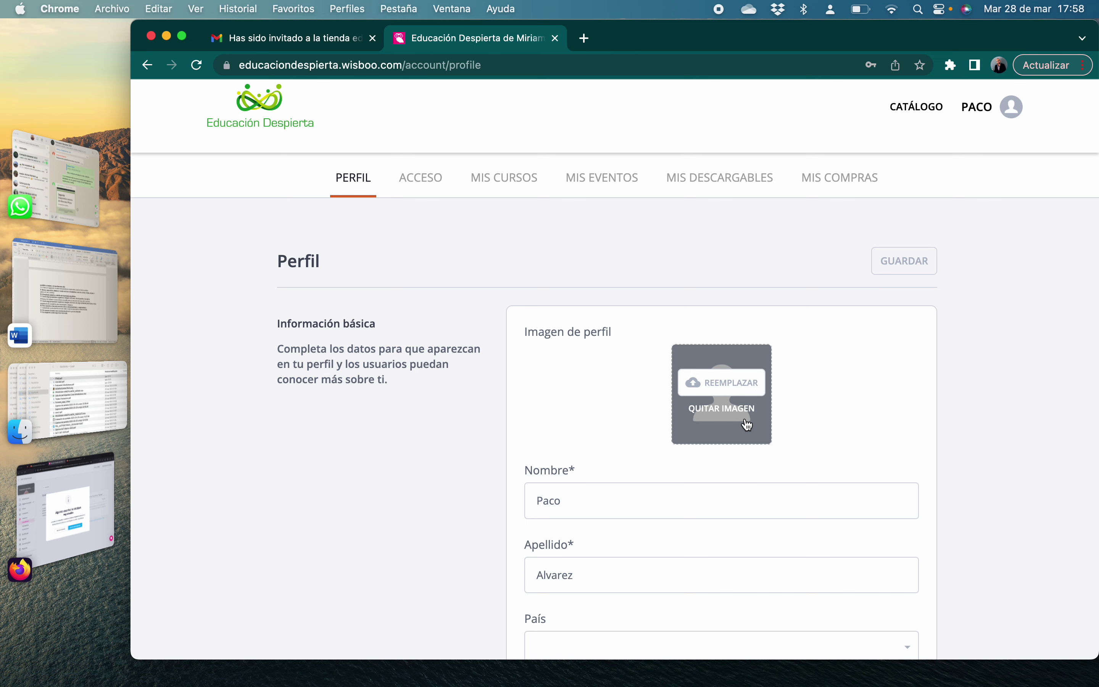
scroll(748, 424, "down", 5)
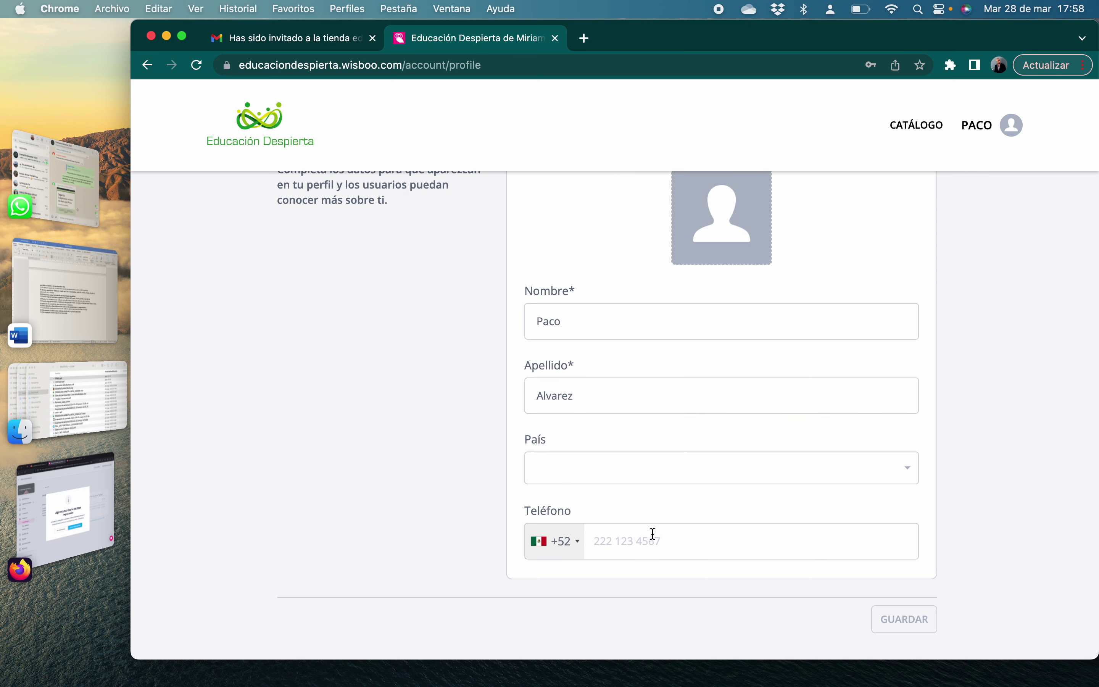
scroll(652, 534, "up", 1)
scroll(653, 534, "up", 5)
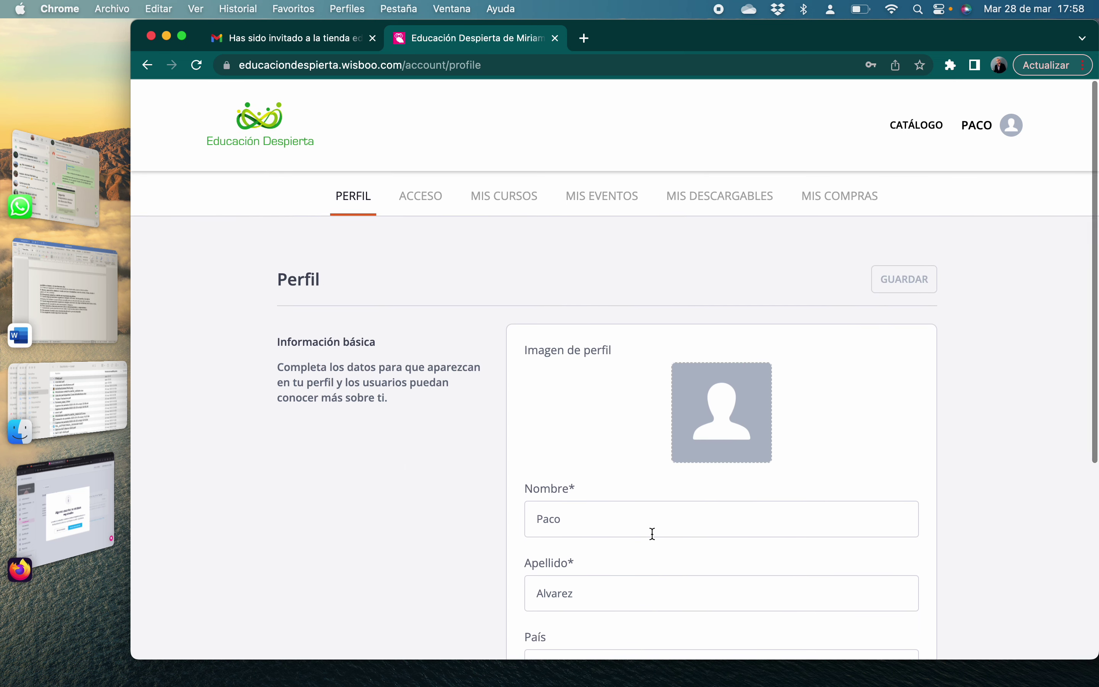
Show the Acceso page with the e-mail and password change sections
left_click(434, 209)
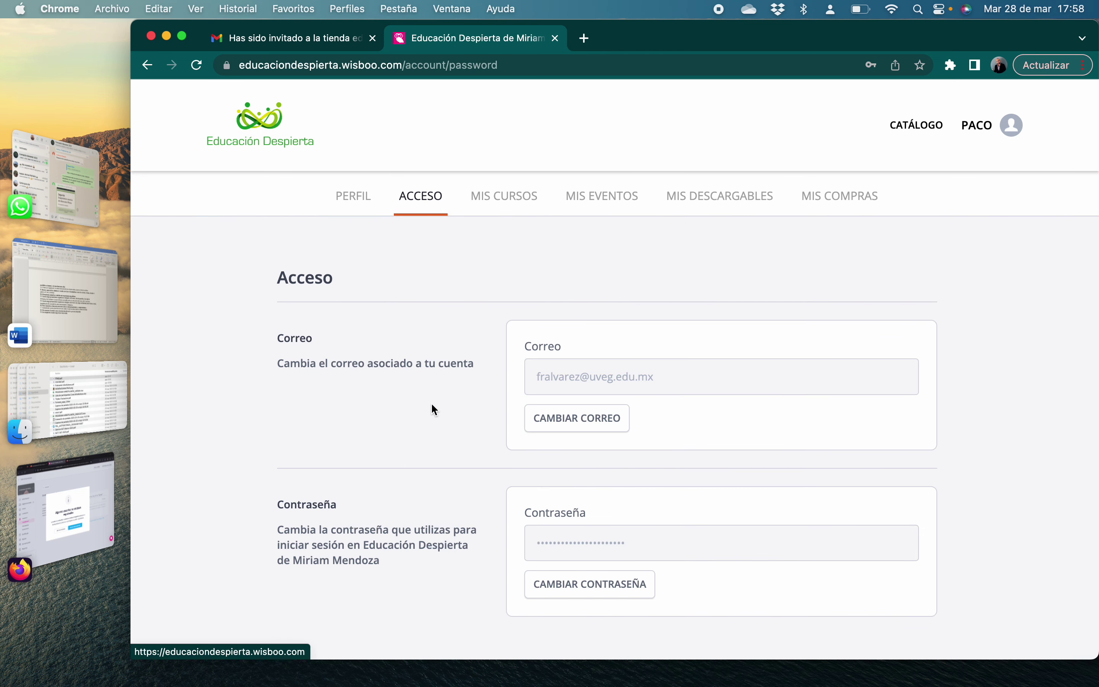
scroll(431, 403, "down", 2)
scroll(435, 432, "up", 2)
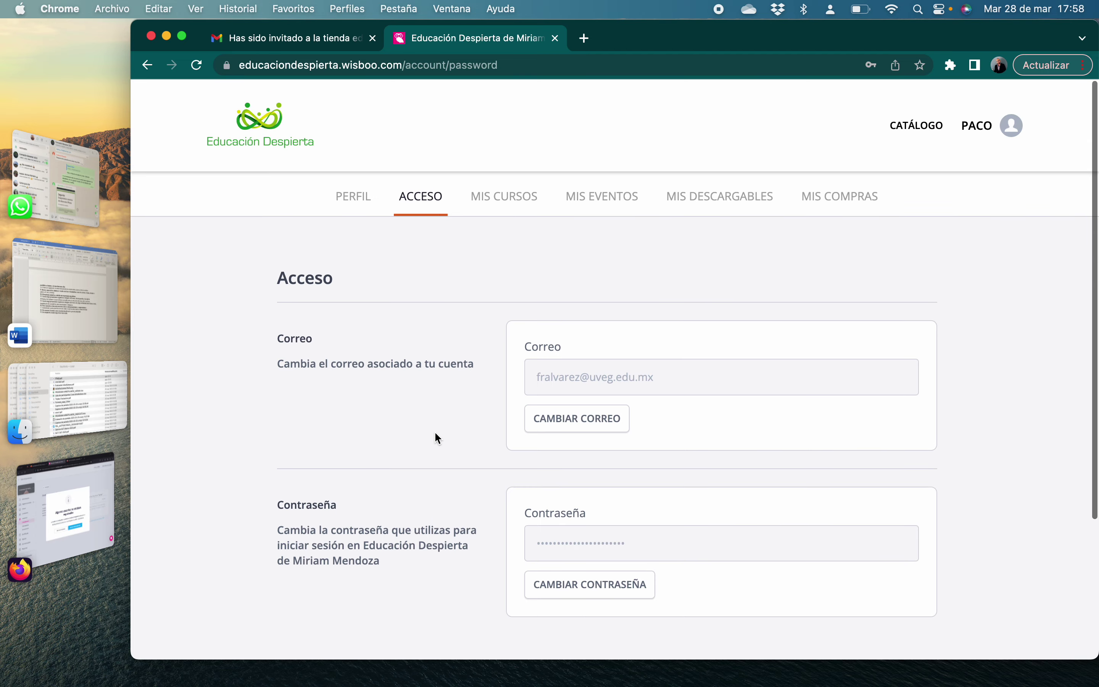
Check Mis cursos, Mis eventos, Mis descargables, Mis compras and Perfil, ending on Mis cursos
left_click(525, 209)
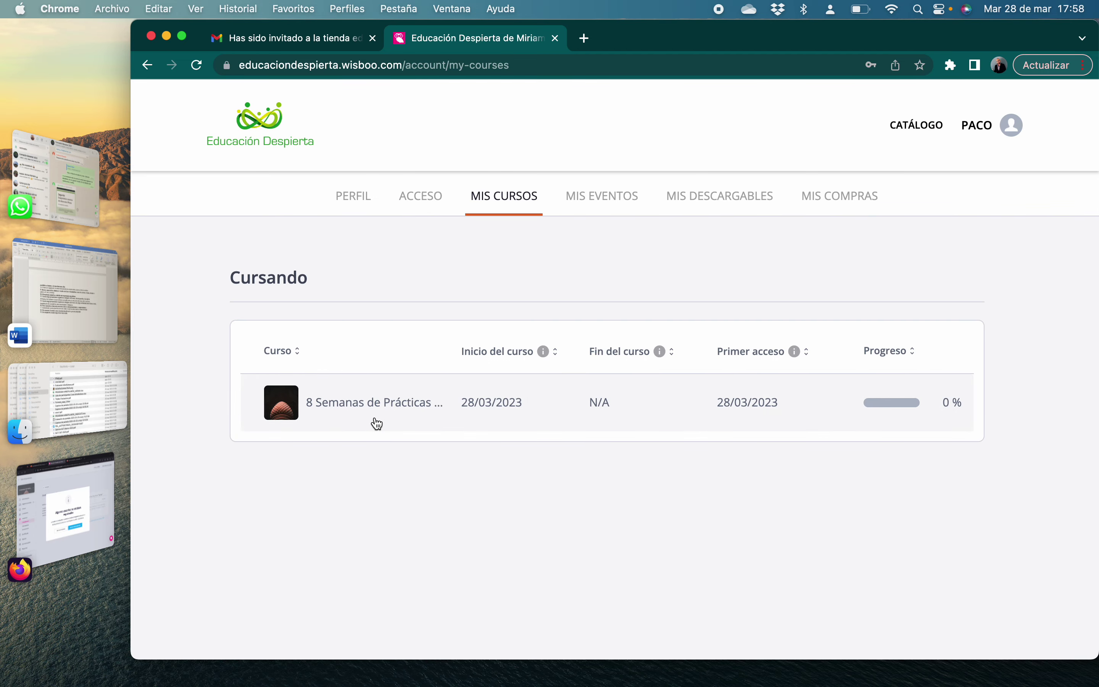
left_click(608, 202)
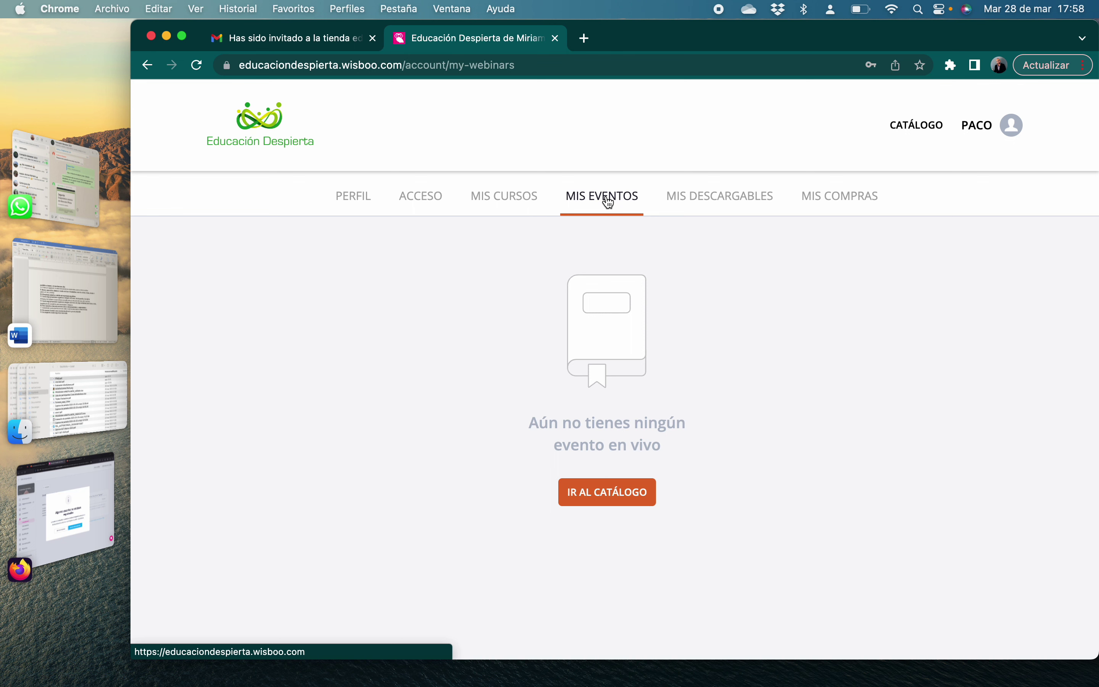
left_click(677, 204)
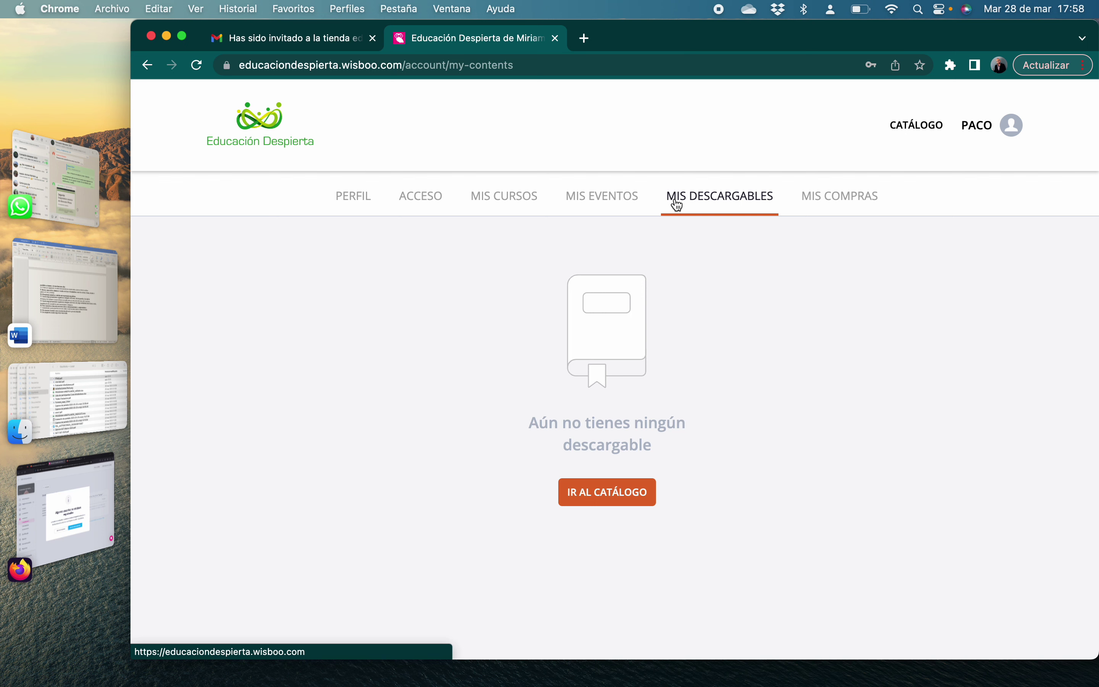
left_click(841, 201)
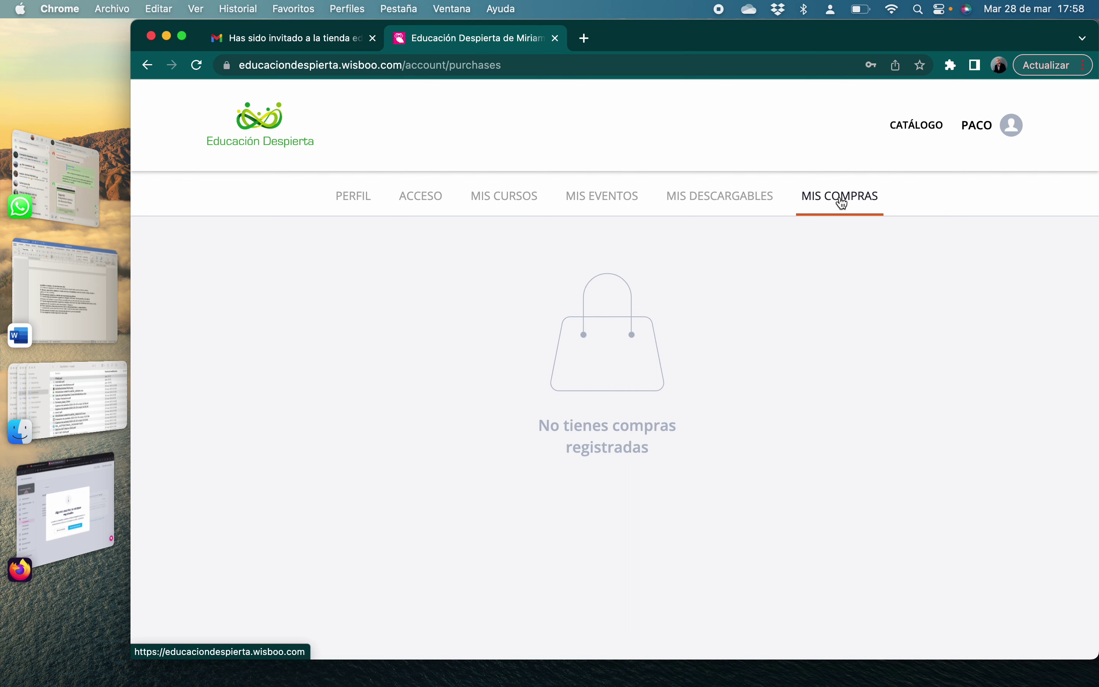
left_click(357, 198)
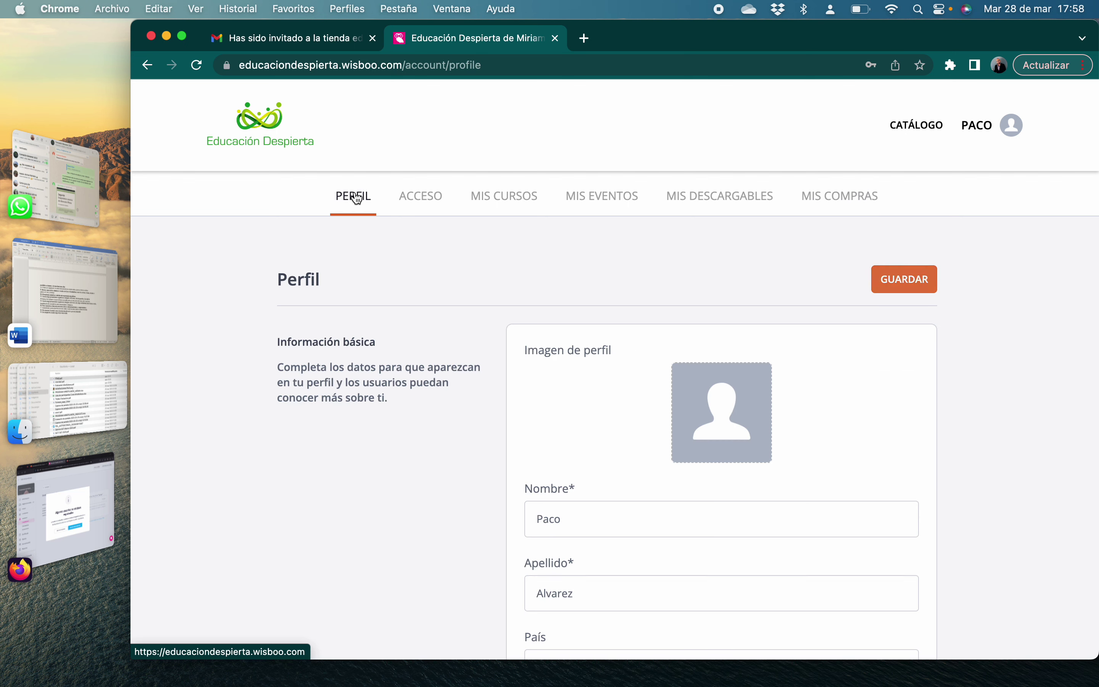
left_click(484, 209)
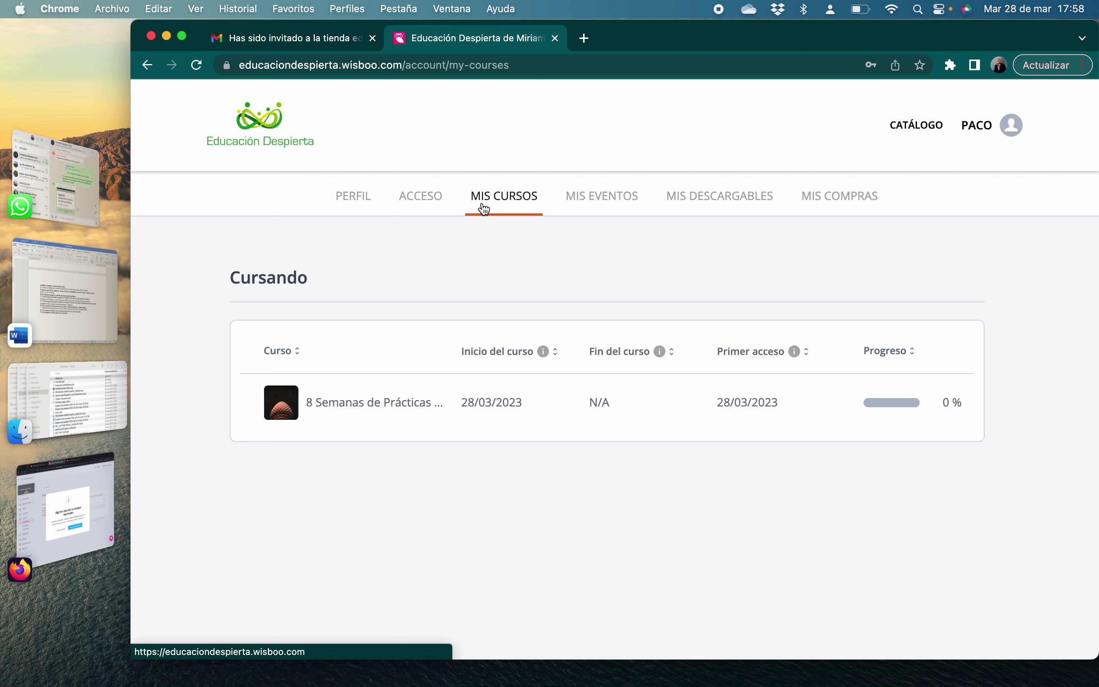